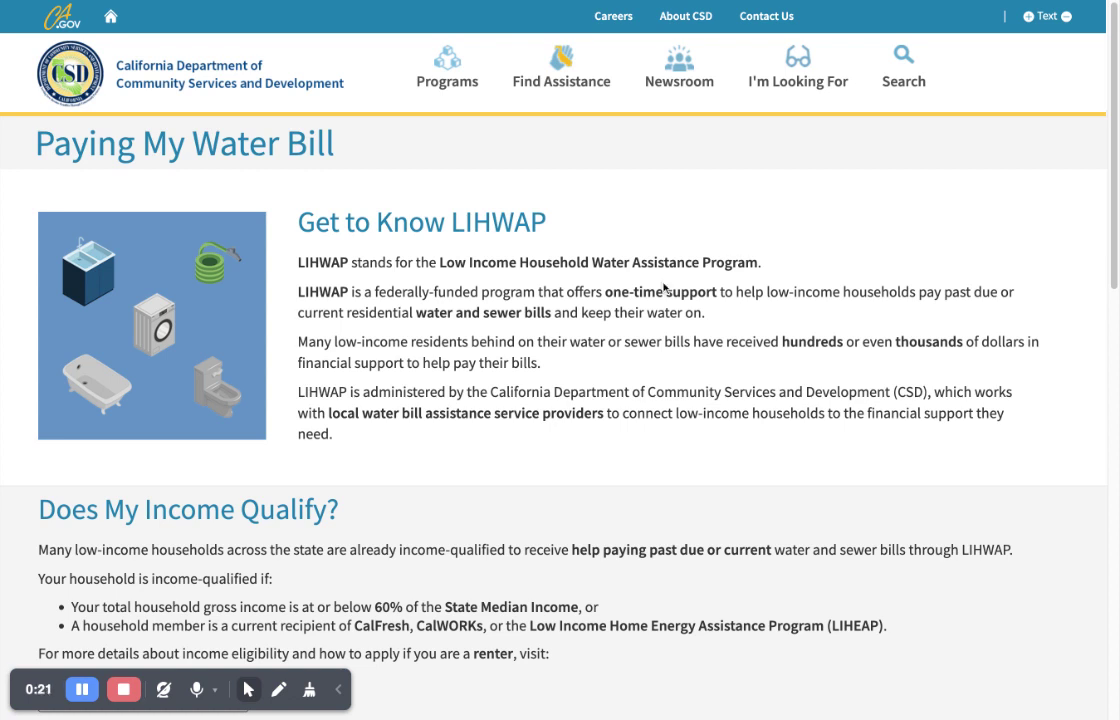
- Scroll down the Paying My Water Bill page to the Find Water Bill Assistance city search box
{"action": "scroll", "coordinate": [657, 262], "scroll_direction": "down", "scroll_amount": 1}
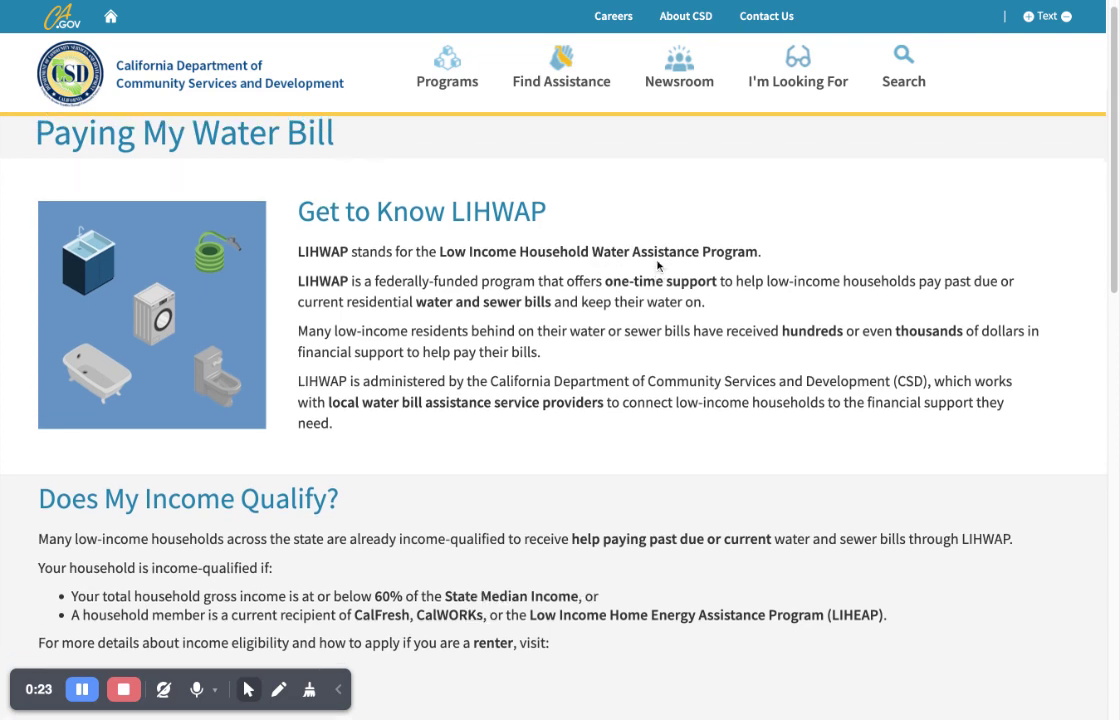
{"action": "scroll", "coordinate": [657, 264], "scroll_direction": "down", "scroll_amount": 10}
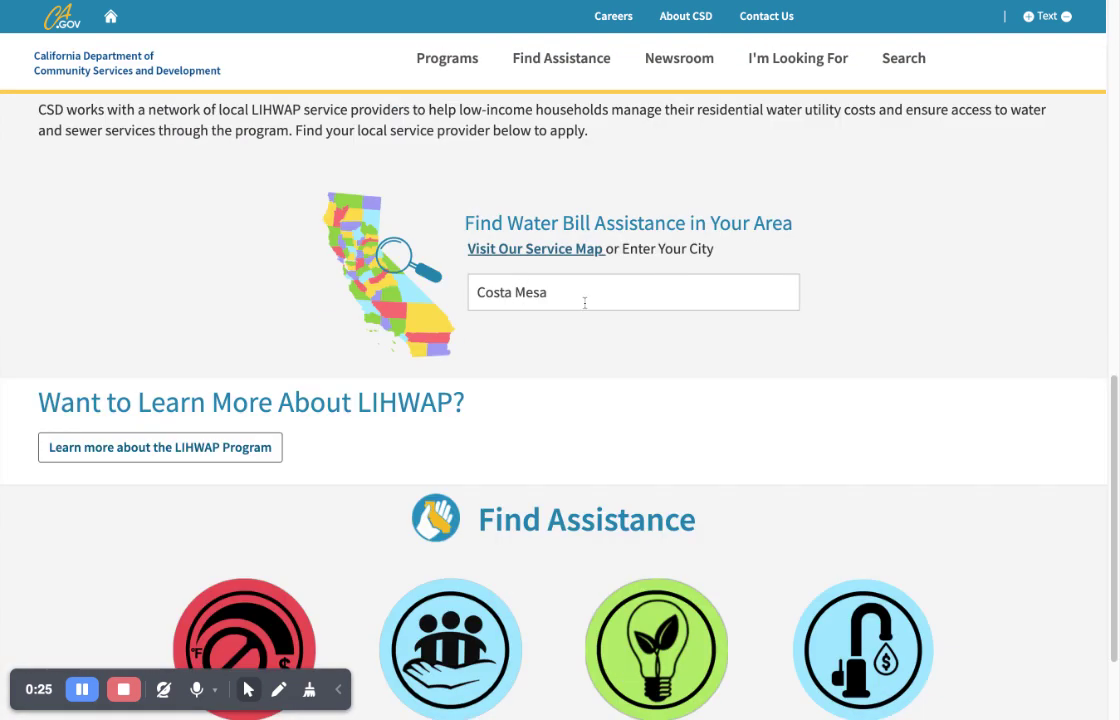
- Replace the city lookup entry with 'Costa' and select Costa Mesa (Orange County)
{"action": "left_click", "coordinate": [580, 296]}
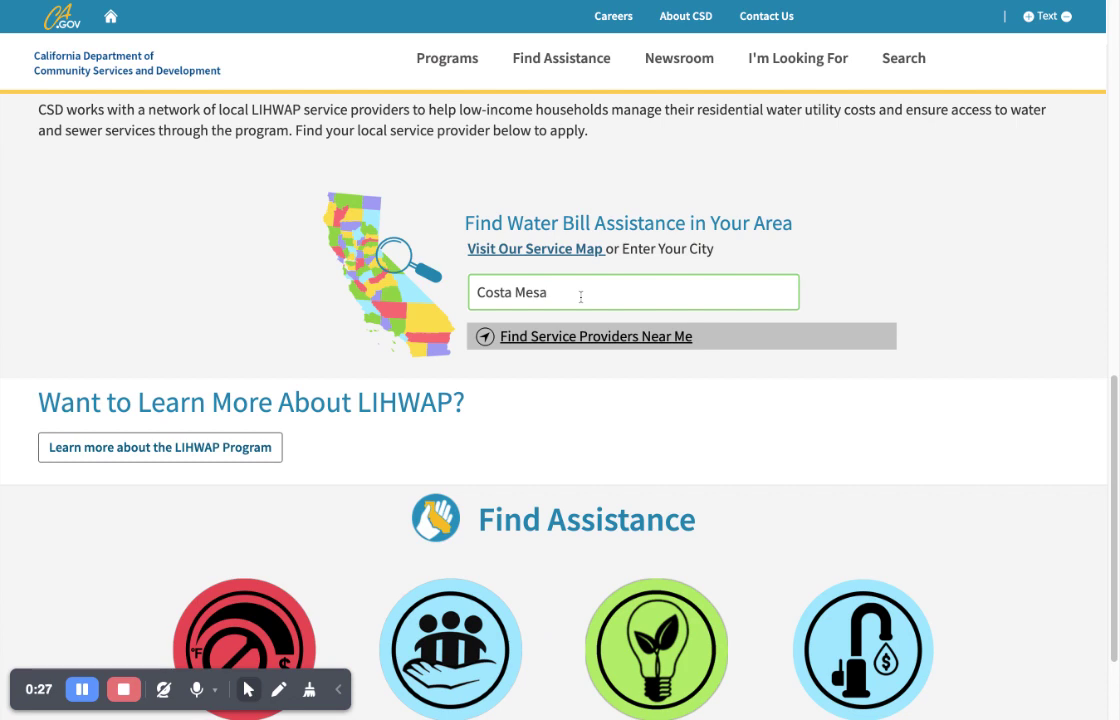
{"action": "key", "text": "BackSpace"}
{"action": "key", "text": "BackSpace"}
{"action": "key", "text": "BackSpace"}
{"action": "key", "text": "BackSpace"}
{"action": "key", "text": "BackSpace"}
{"action": "key", "text": "BackSpace"}
{"action": "key", "text": "BackSpace"}
{"action": "key", "text": "BackSpace"}
{"action": "key", "text": "BackSpace"}
{"action": "key", "text": "BackSpace"}
{"action": "type", "text": "Costa"}
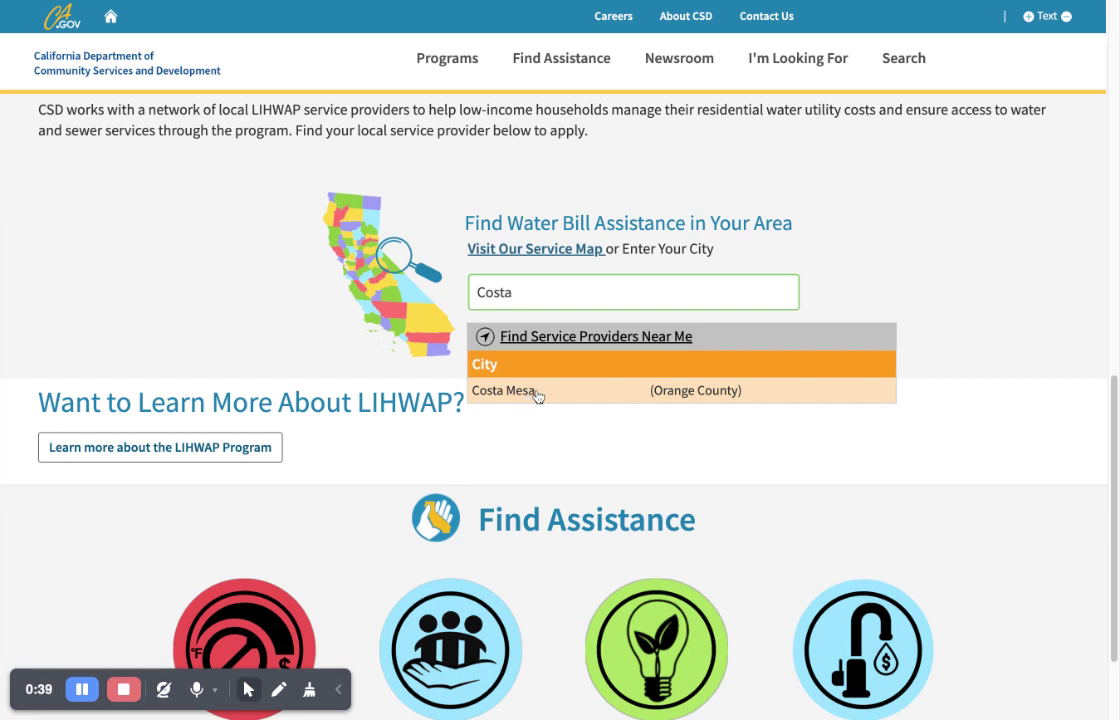
{"action": "left_click", "coordinate": [613, 392]}
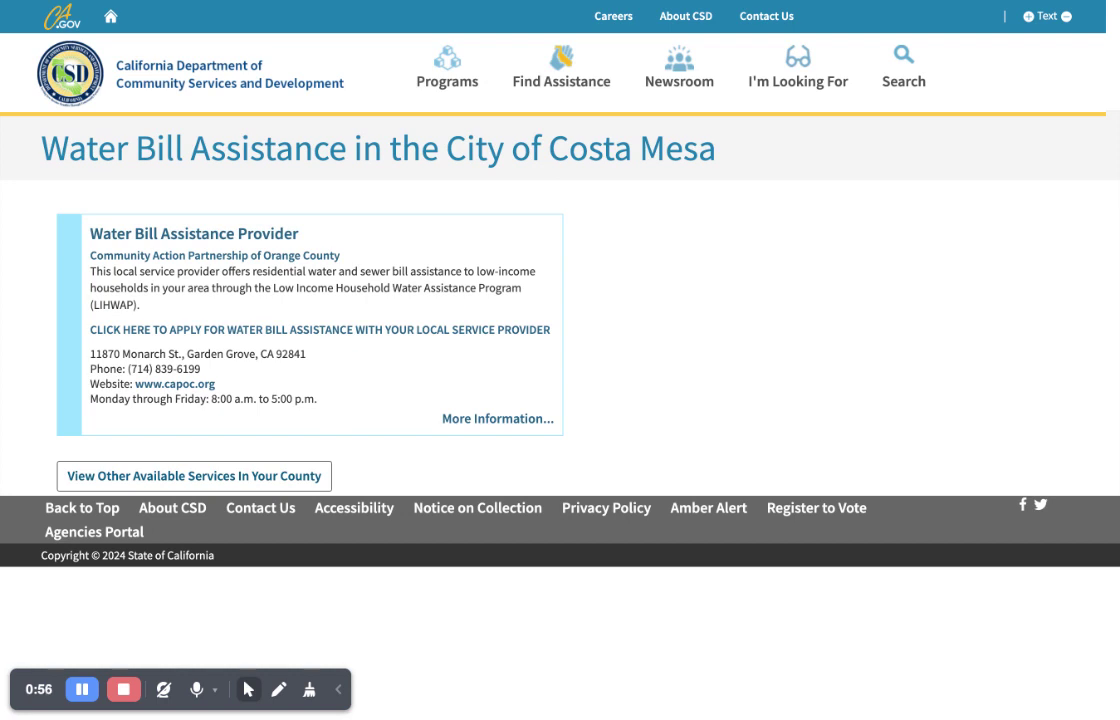
- Review provider Community Action Partnership of Orange County, then continue past the leave-site notice to apply
{"action": "triple_click", "coordinate": [388, 257]}
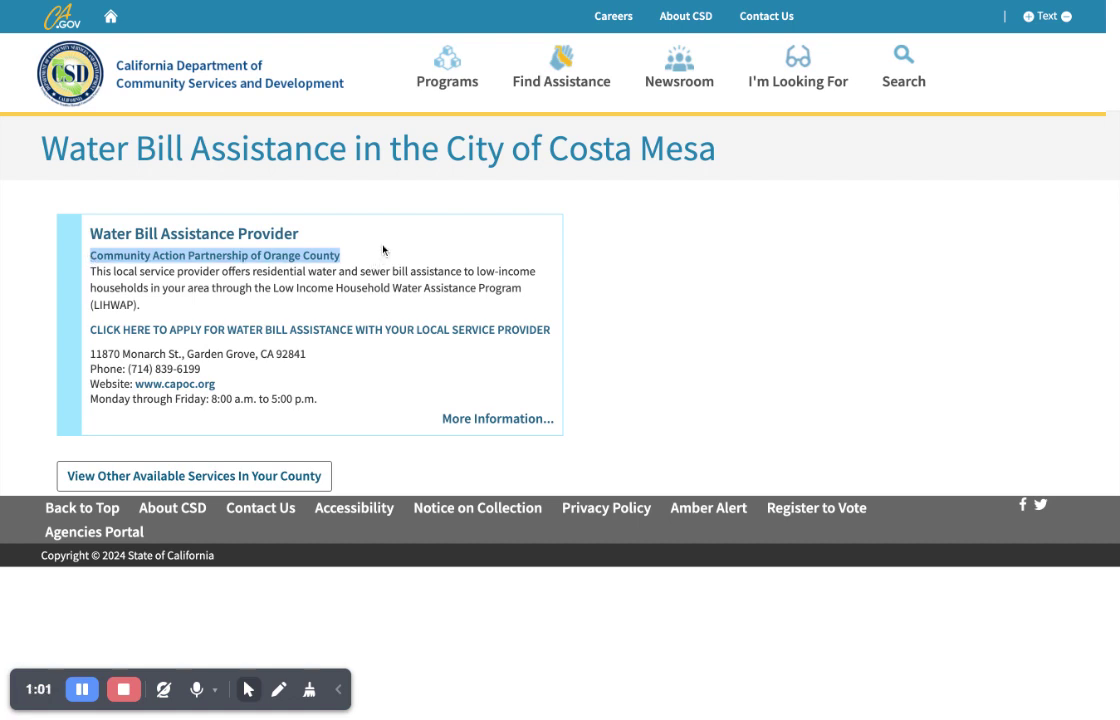
{"action": "left_click", "coordinate": [383, 250]}
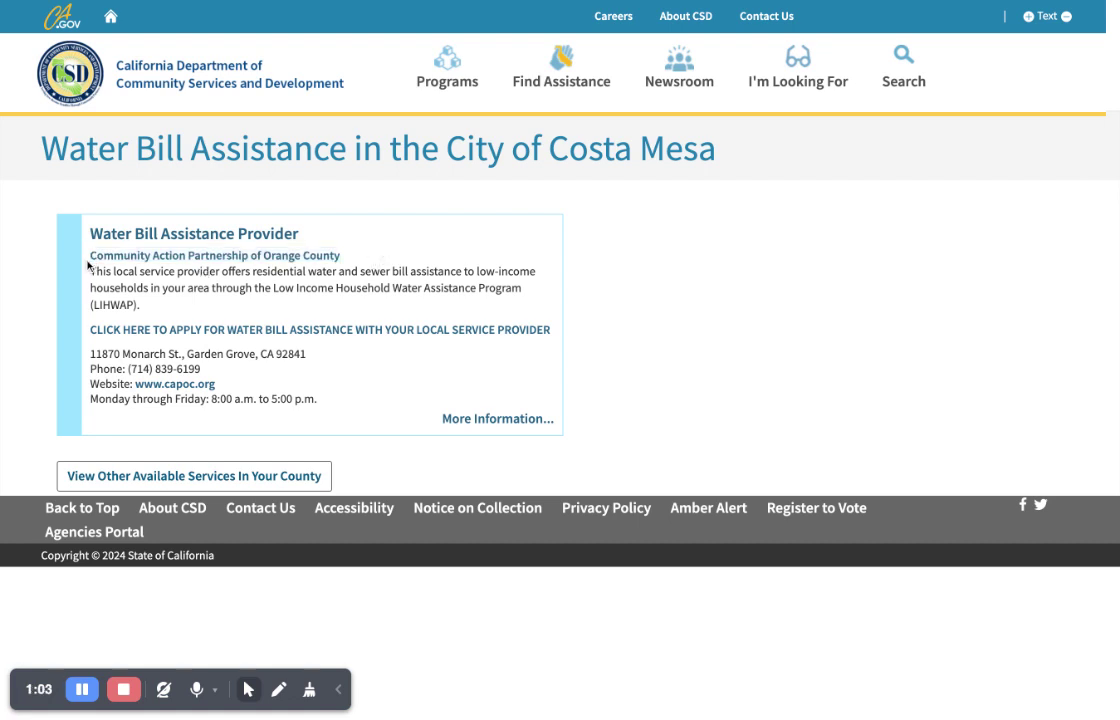
{"action": "left_click_drag", "start_coordinate": [84, 257], "coordinate": [340, 256]}
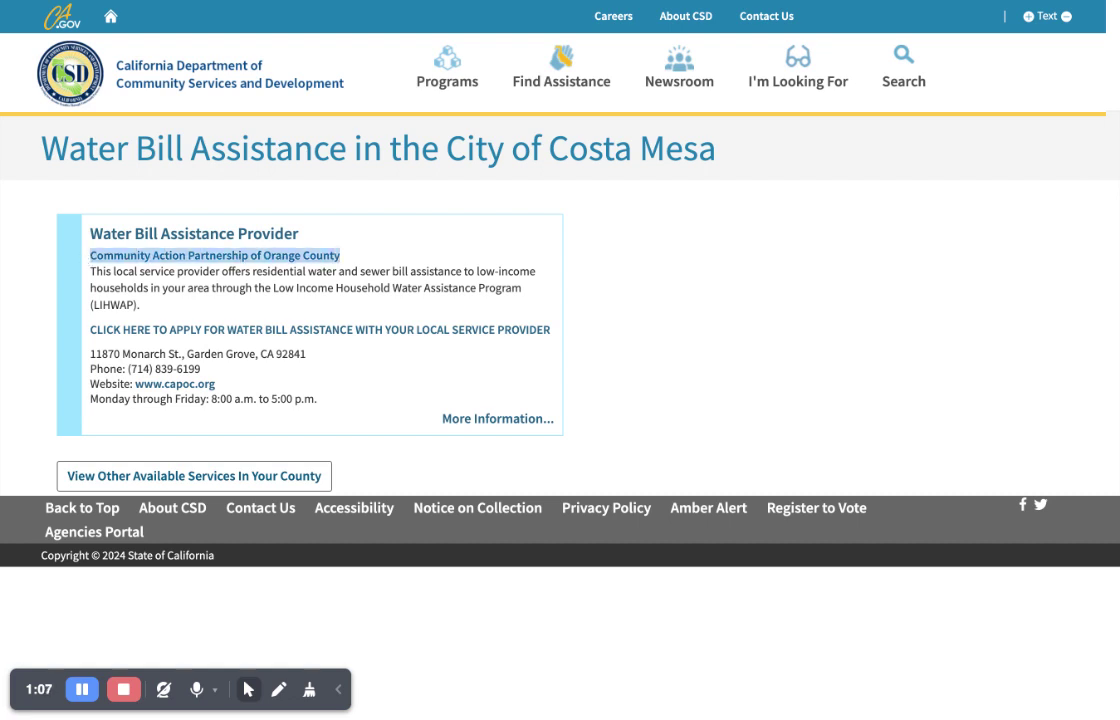
{"action": "left_click", "coordinate": [92, 262]}
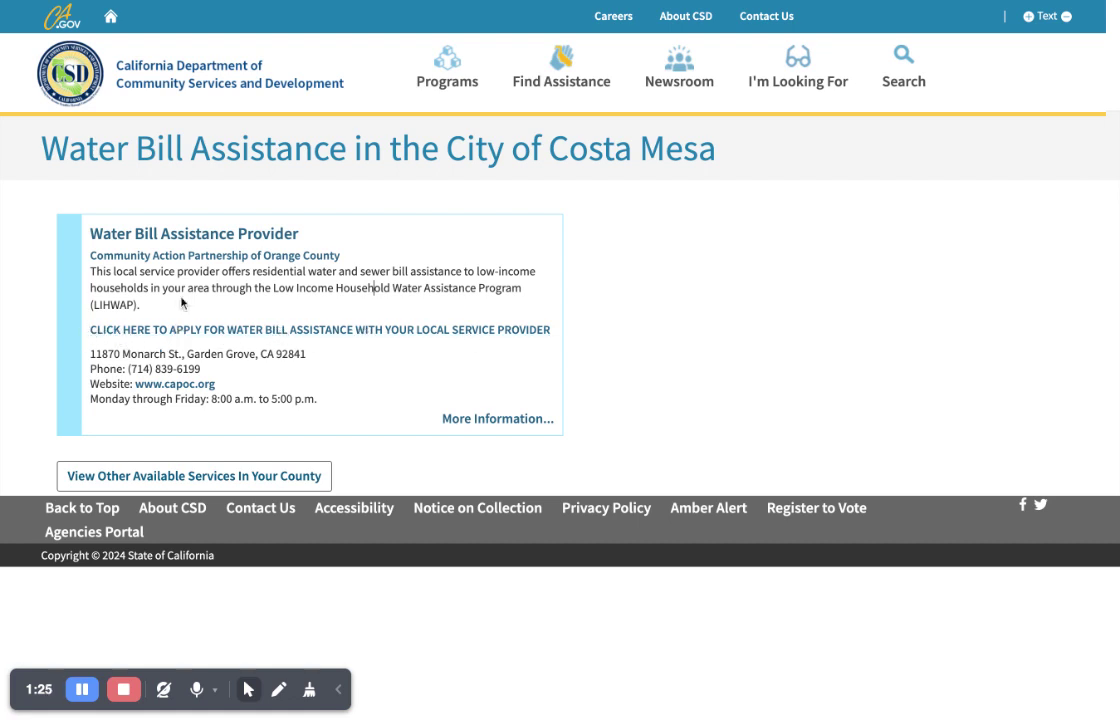
{"action": "left_click", "coordinate": [193, 334]}
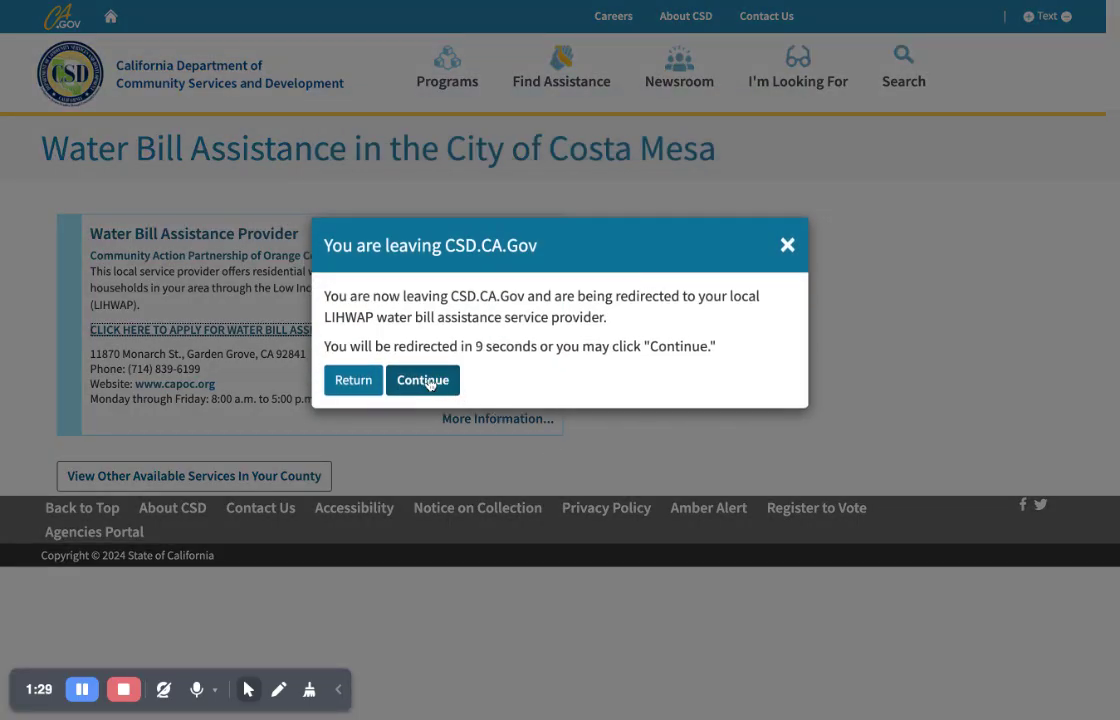
{"action": "left_click", "coordinate": [423, 381]}
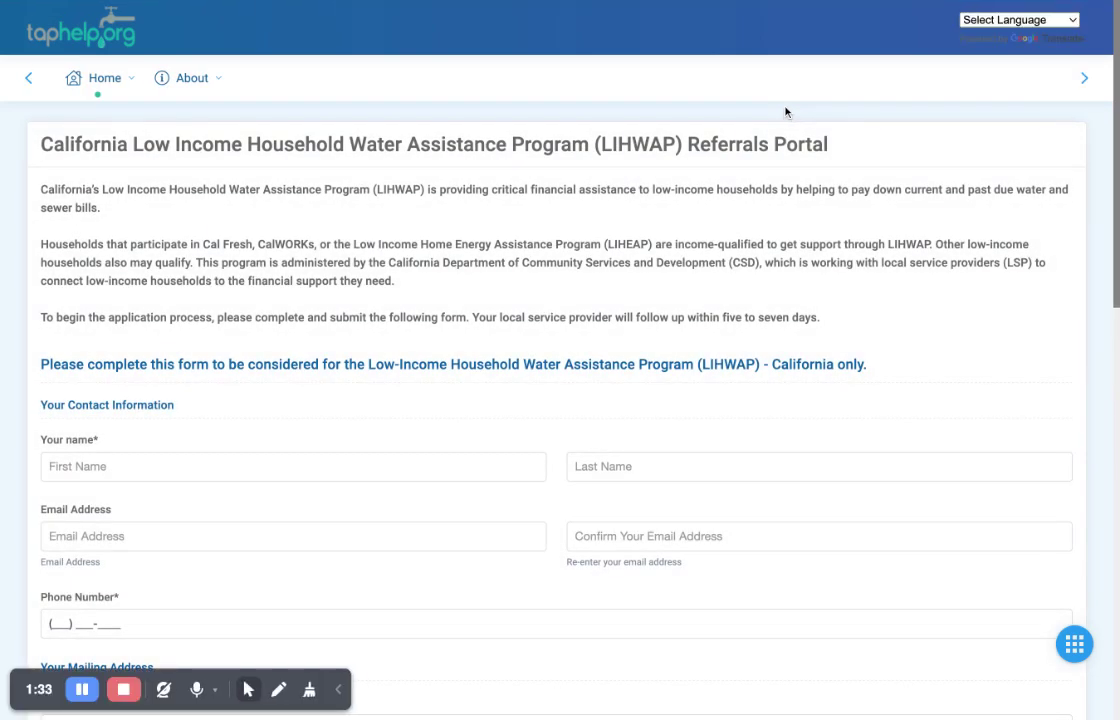
- Enter the applicant's first and last name on the referral form
{"action": "scroll", "coordinate": [677, 311], "scroll_direction": "down", "scroll_amount": 1}
{"action": "scroll", "coordinate": [677, 311], "scroll_direction": "down", "scroll_amount": 3}
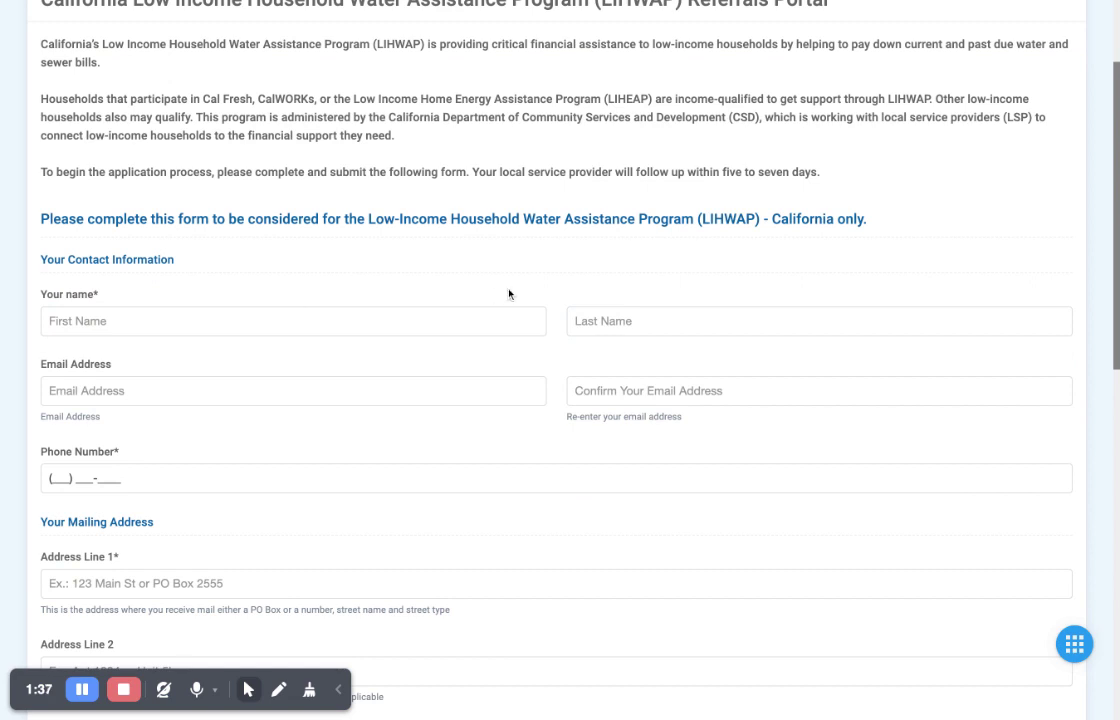
{"action": "scroll", "coordinate": [507, 296], "scroll_direction": "up", "scroll_amount": 1}
{"action": "left_click", "coordinate": [235, 334]}
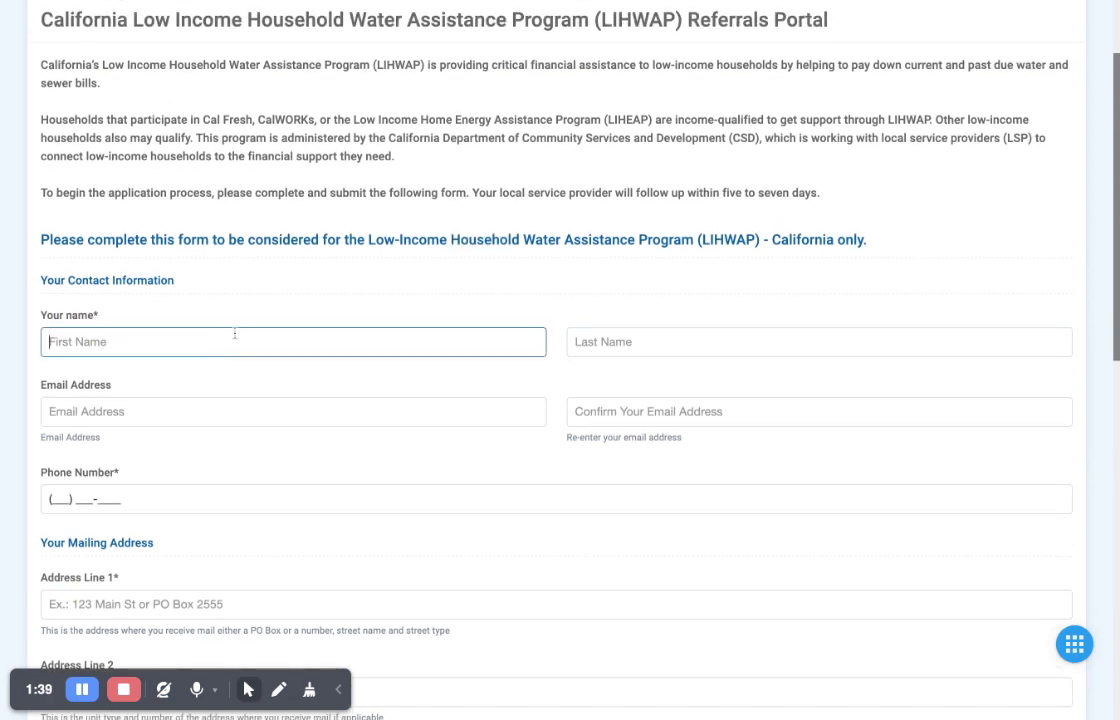
{"action": "left_click", "coordinate": [575, 342]}
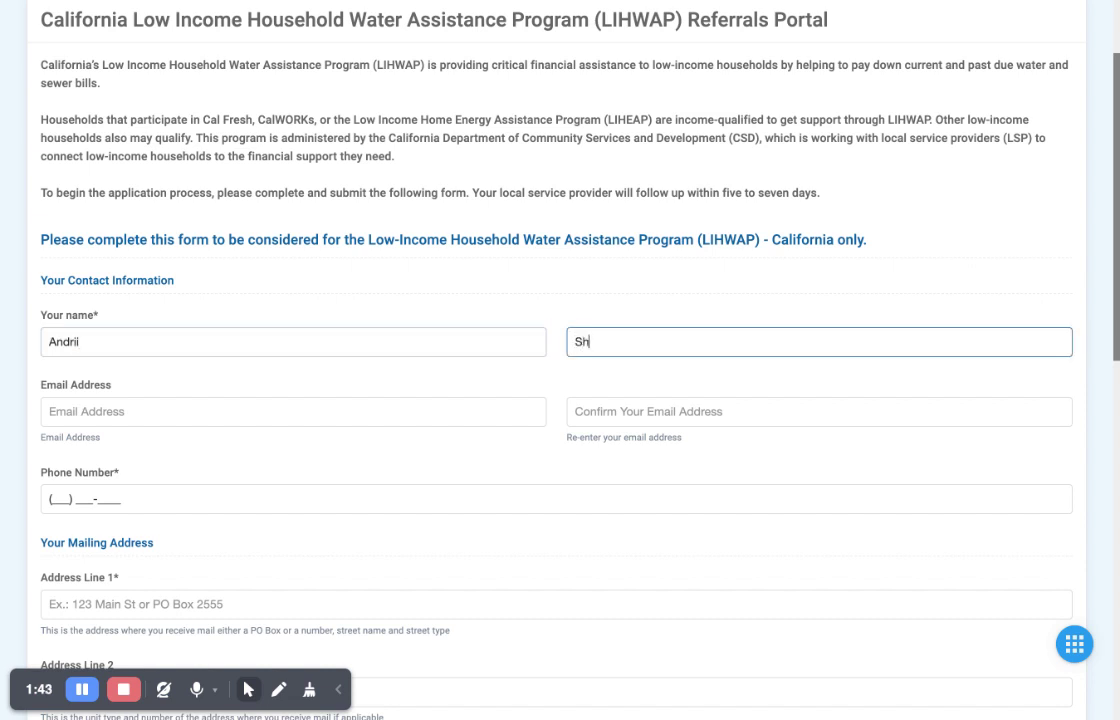
- Enter the applicant's Gmail address and copy it into the Confirm Email field
{"action": "left_click", "coordinate": [50, 411]}
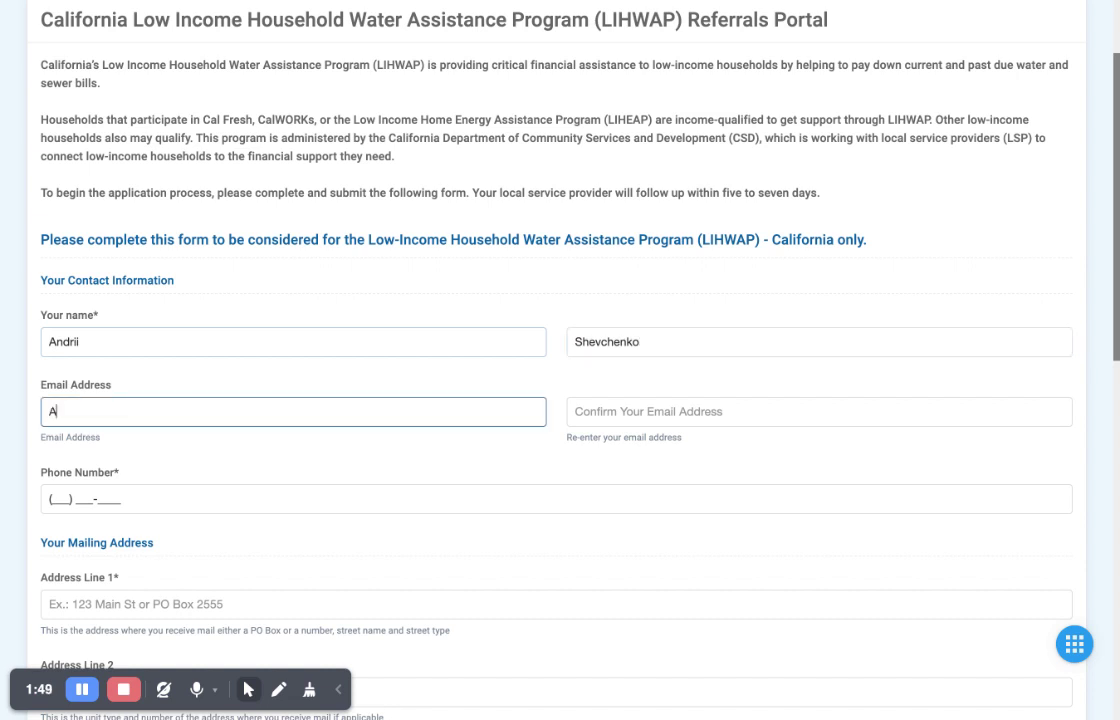
{"action": "key", "text": "super+a"}
{"action": "key", "text": "super+c"}
{"action": "key", "text": "Tab"}
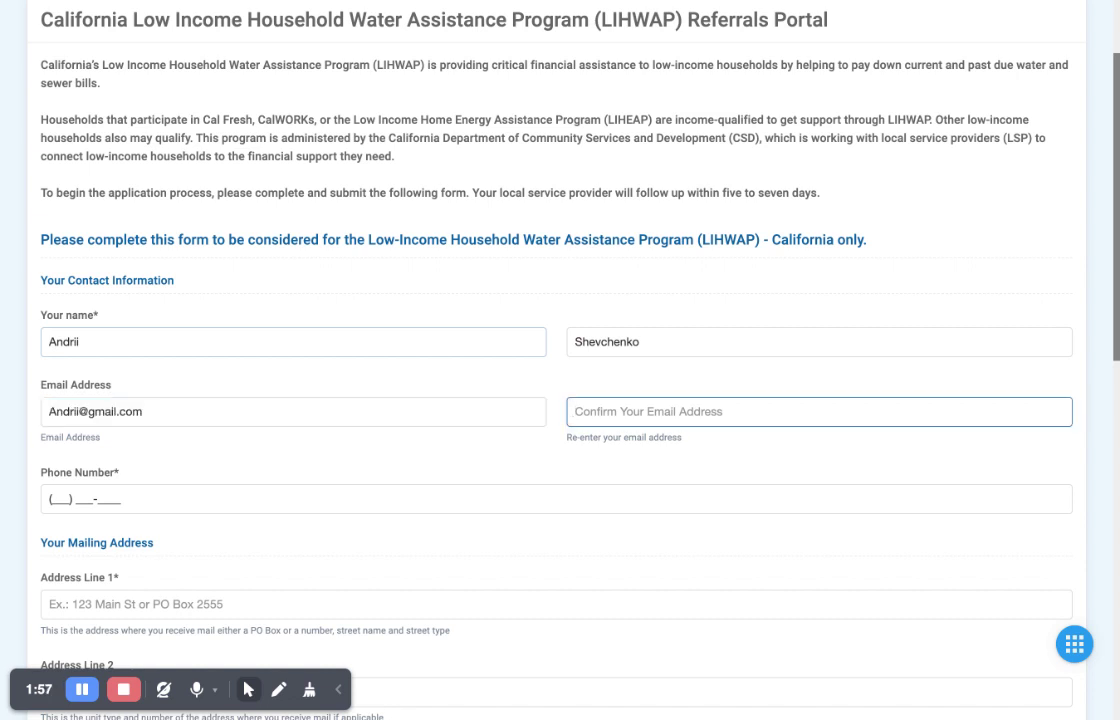
{"action": "key", "text": "super+v"}
- Enter the applicant's phone number and begin the first mailing address line
{"action": "left_click", "coordinate": [49, 499]}
{"action": "type", "text": "123) 456-"}
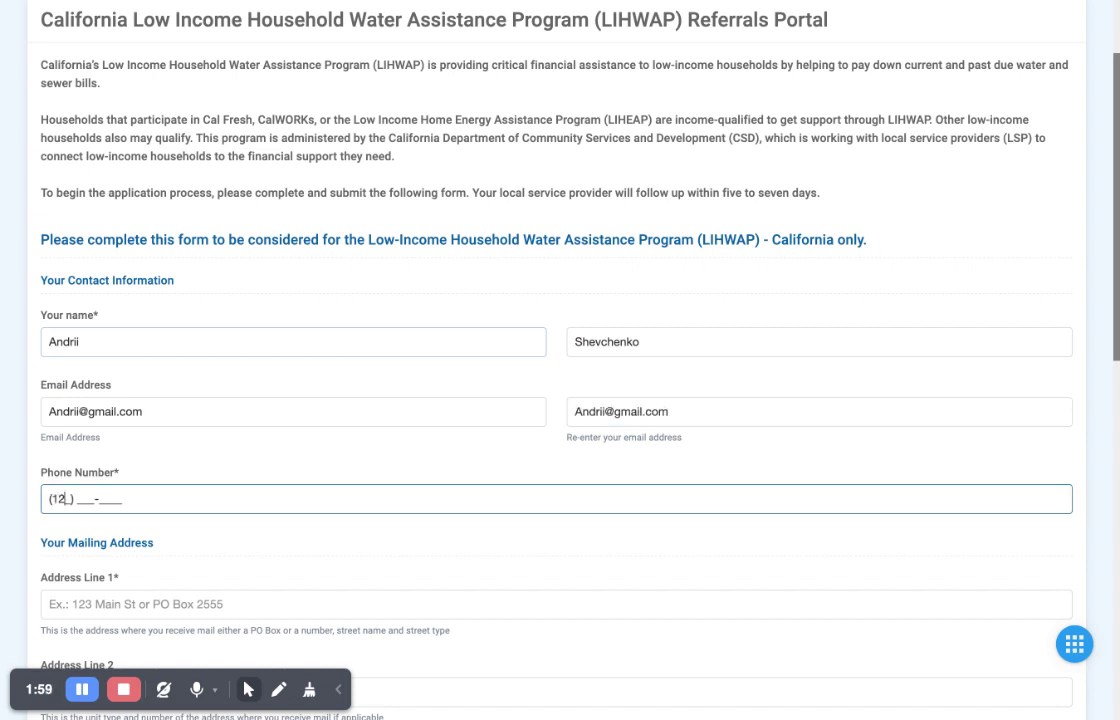
{"action": "type", "text": "7890"}
{"action": "left_click", "coordinate": [556, 604]}
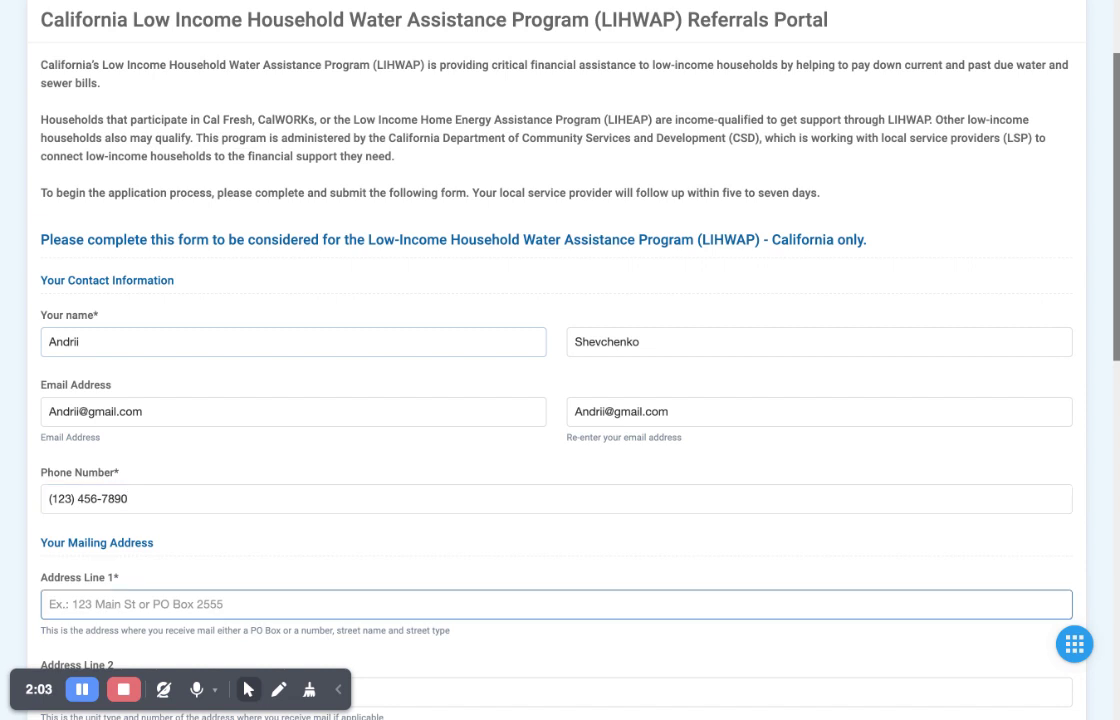
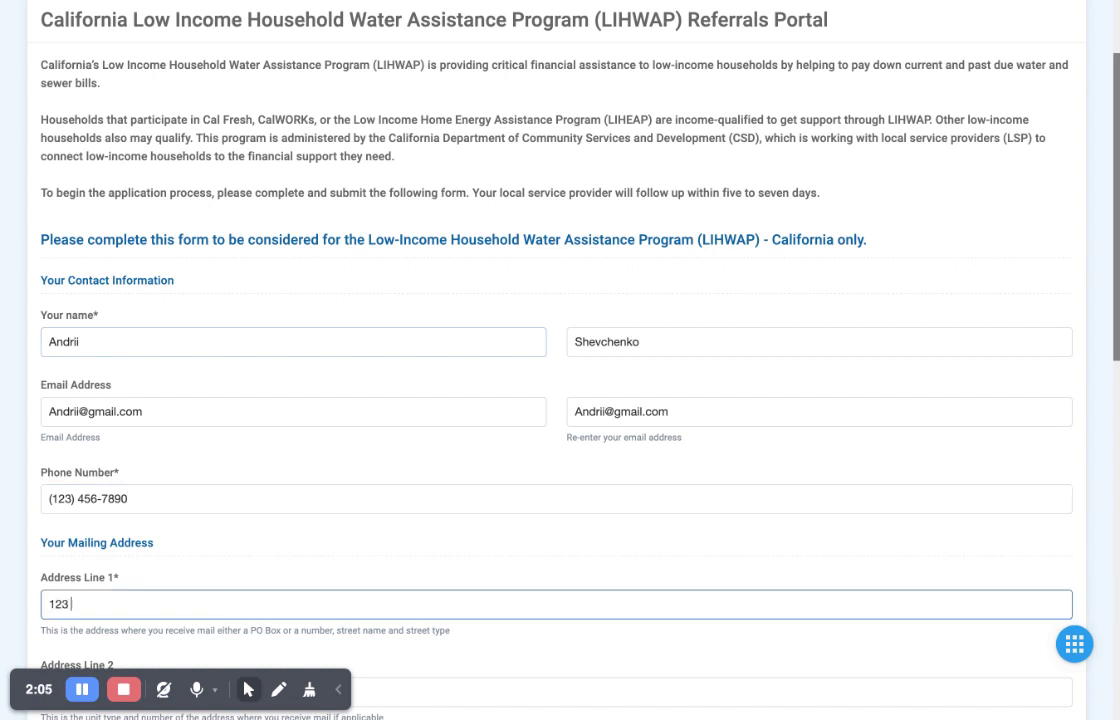
- Complete the mailing address with the street line, city Costa Mesa and ZIP 92626
{"action": "scroll", "coordinate": [525, 350], "scroll_direction": "down", "scroll_amount": 4}
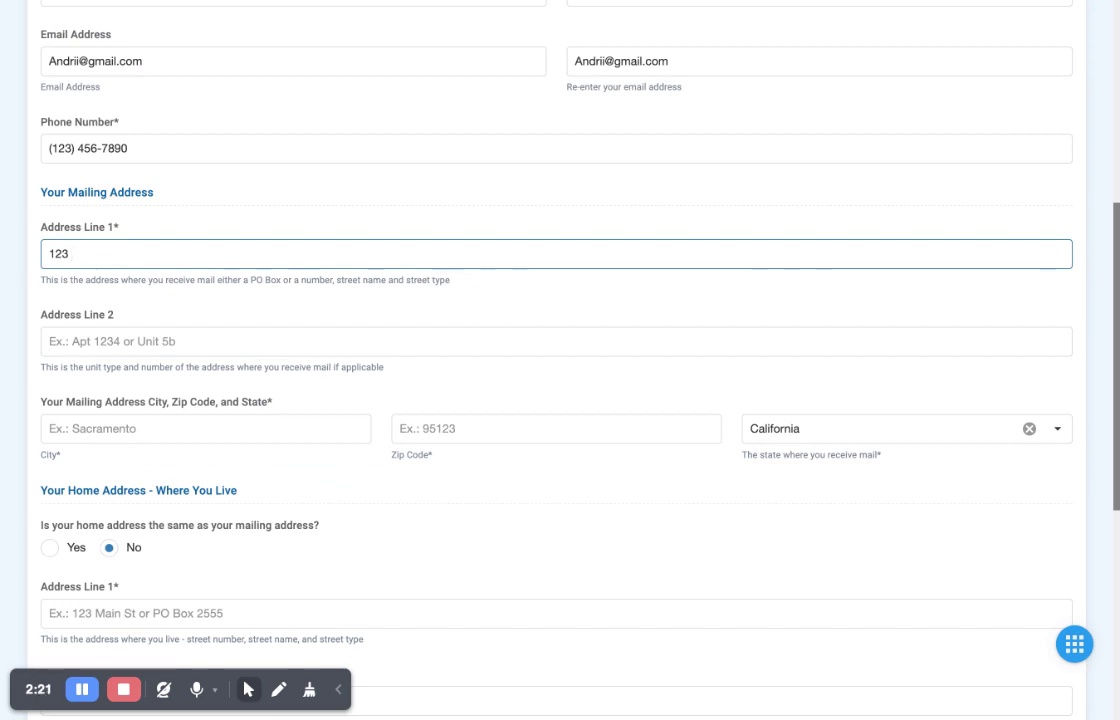
{"action": "left_click", "coordinate": [60, 341]}
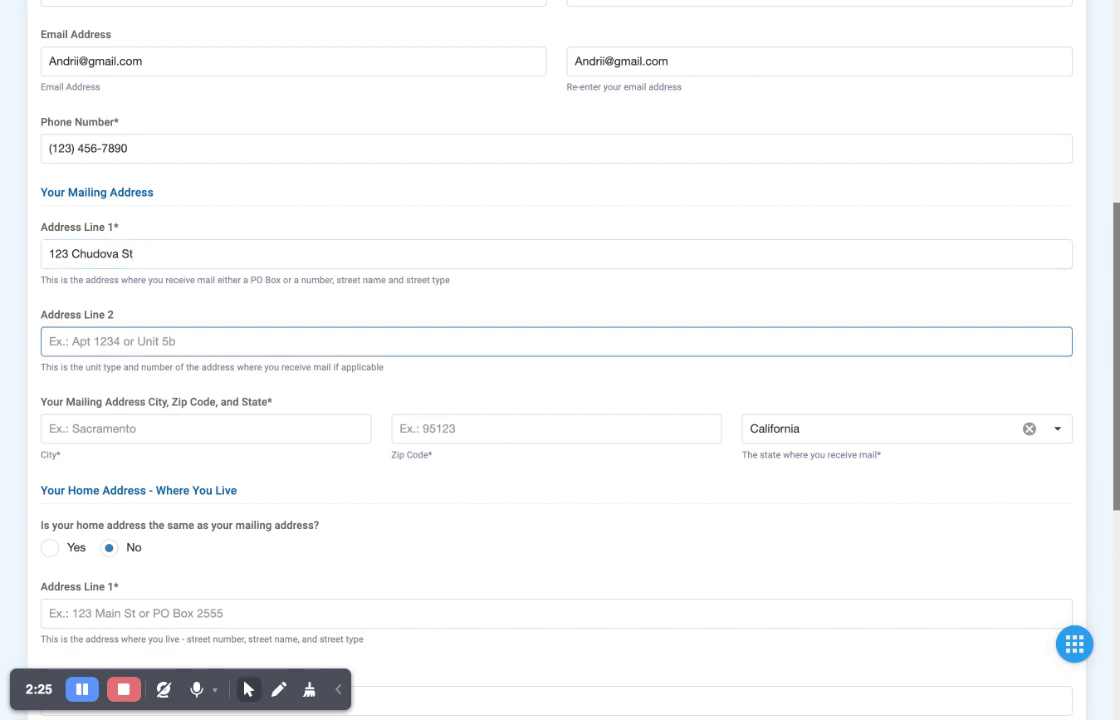
{"action": "left_click", "coordinate": [60, 428]}
{"action": "type", "text": "Co"}
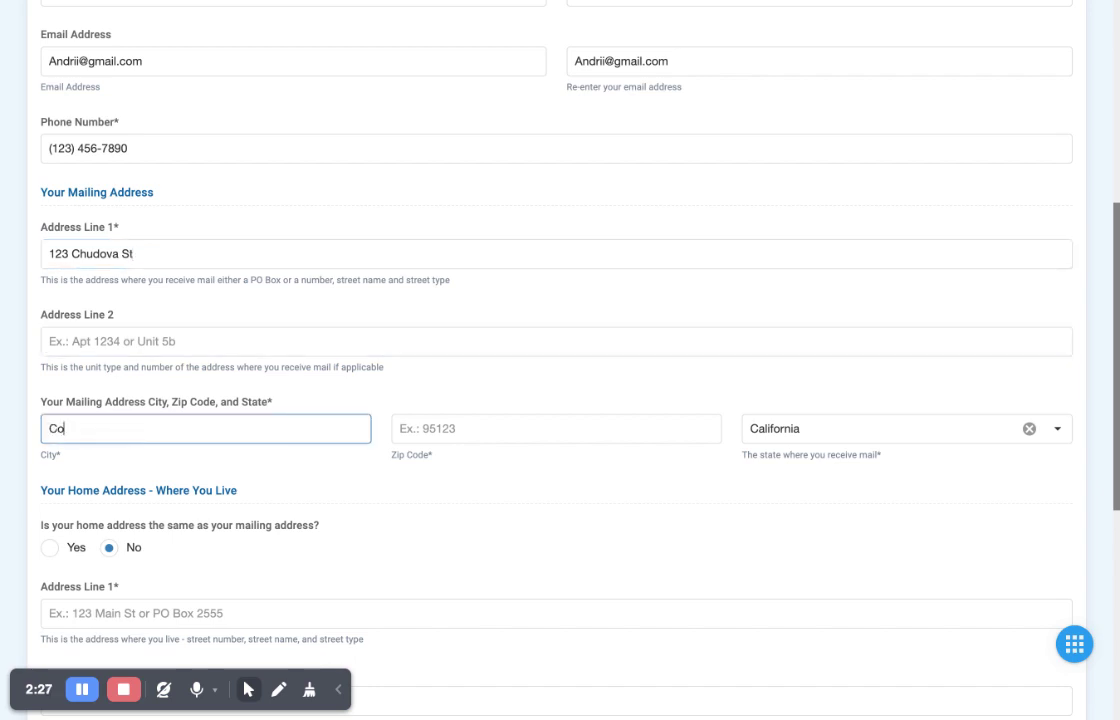
{"action": "type", "text": "sta Mesa"}
{"action": "left_click", "coordinate": [556, 428]}
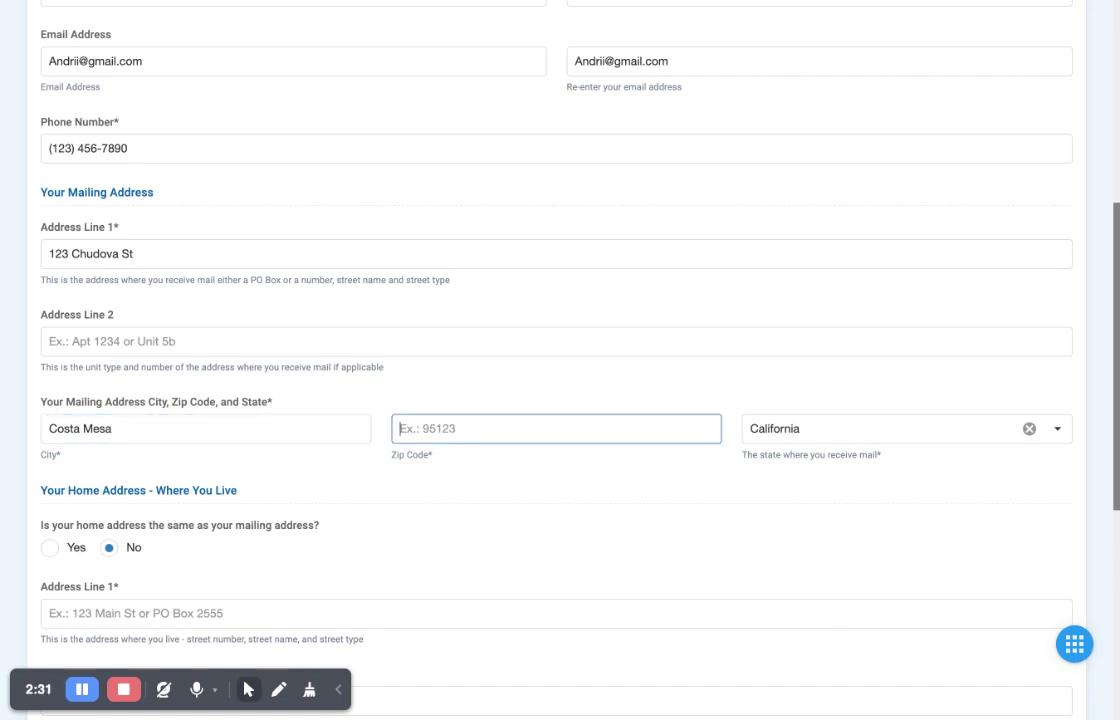
{"action": "type", "text": "92626"}
{"action": "key", "text": "Tab"}
{"action": "scroll", "coordinate": [455, 288], "scroll_direction": "down", "scroll_amount": 3}
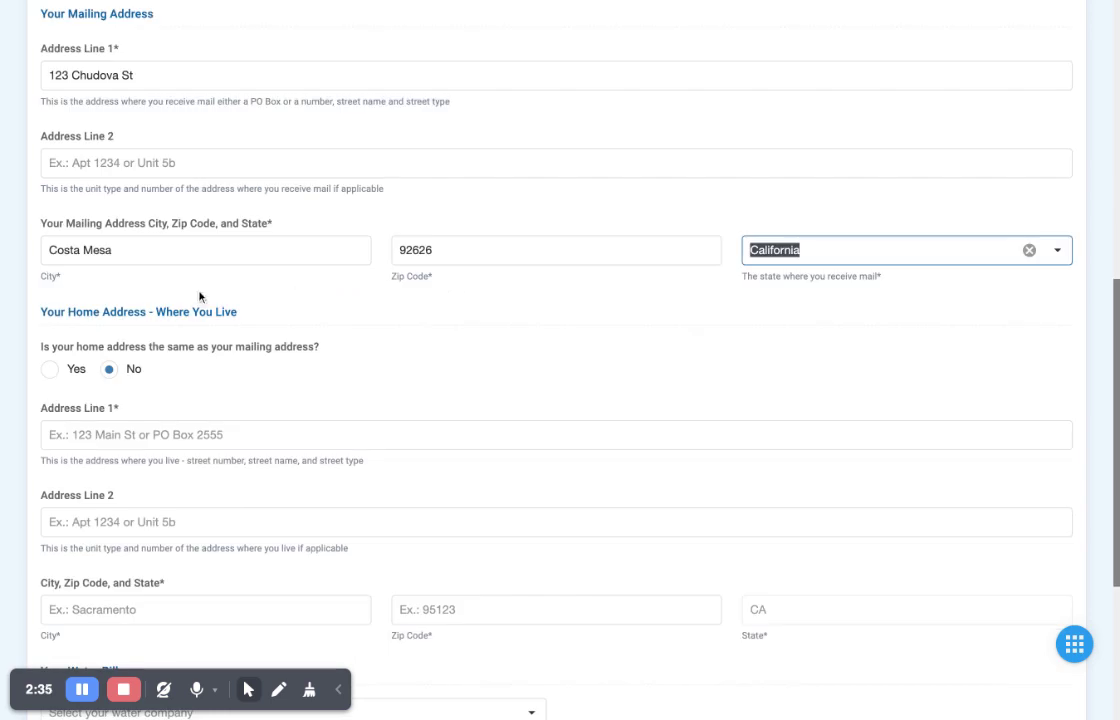
- Mark the home address as the same as mailing and choose water company Del Rey Community Services
{"action": "left_click", "coordinate": [54, 372]}
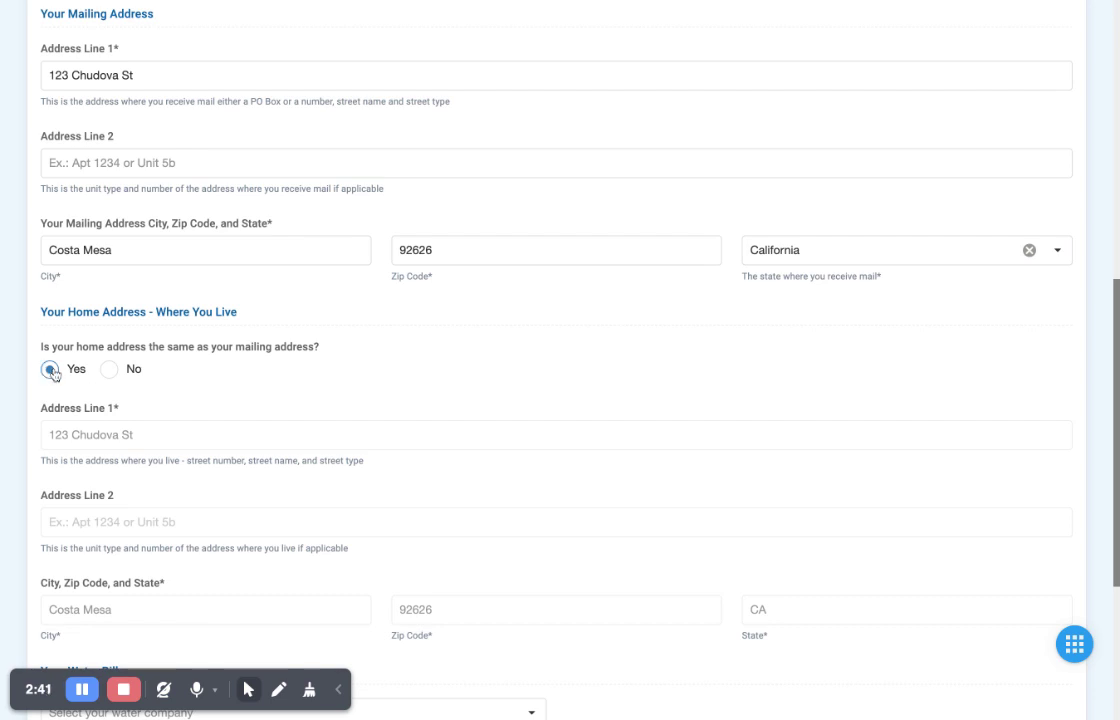
{"action": "scroll", "coordinate": [355, 365], "scroll_direction": "down", "scroll_amount": 3}
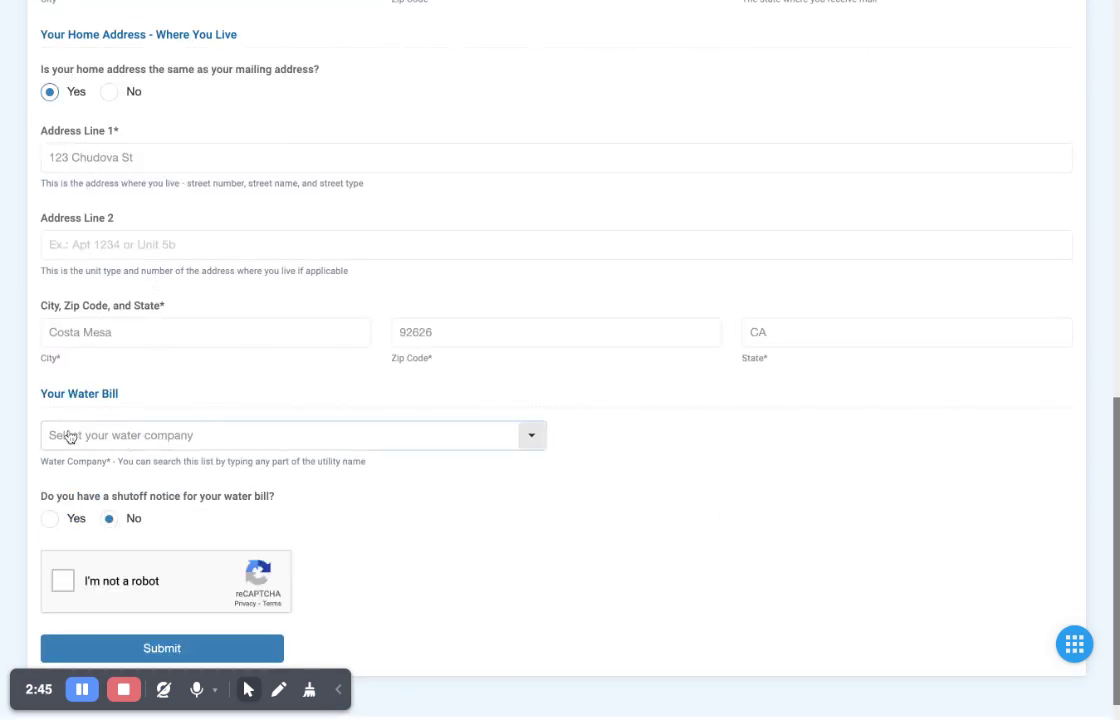
{"action": "left_click", "coordinate": [280, 436]}
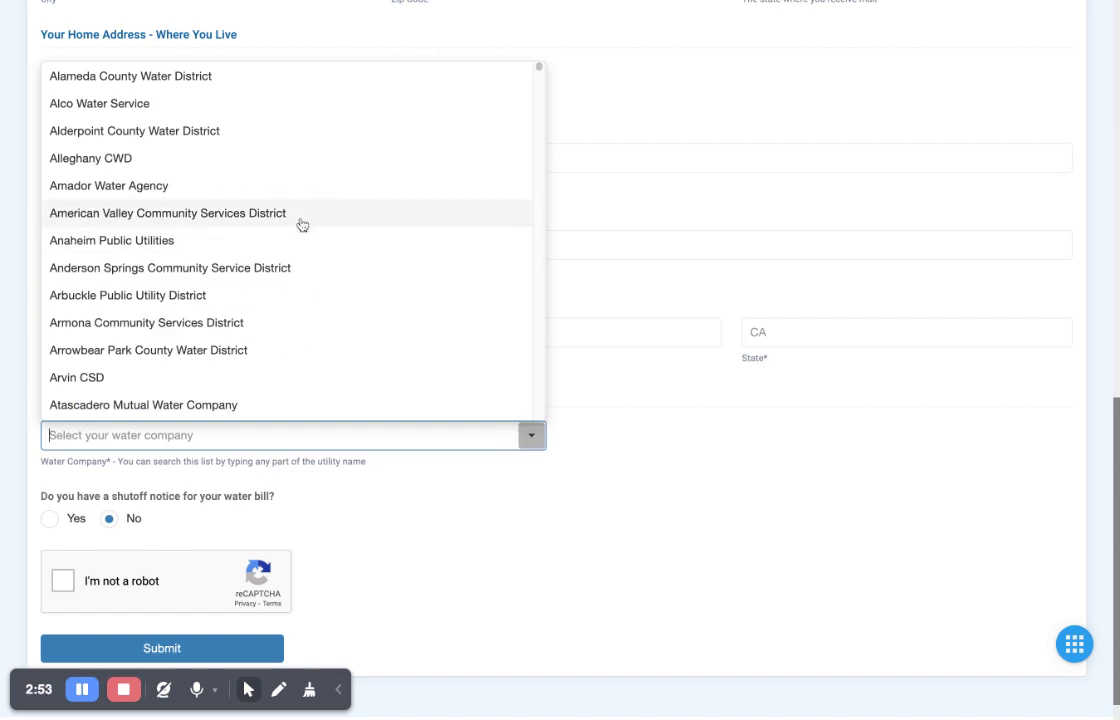
{"action": "type", "text": "Comm"}
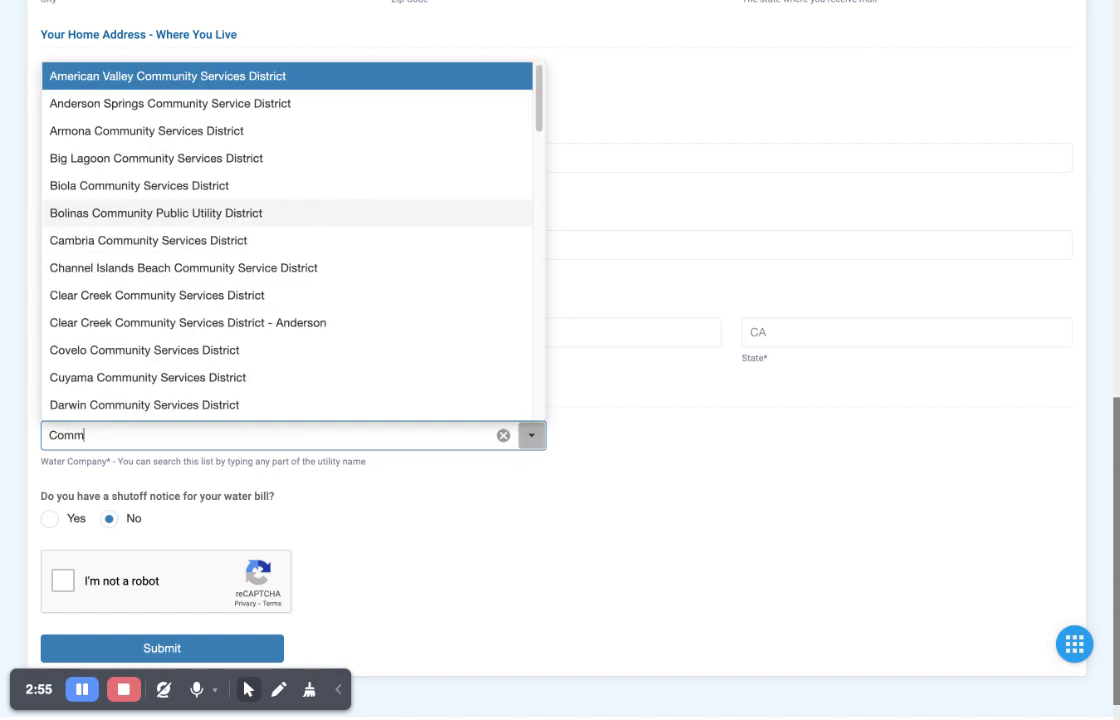
{"action": "type", "text": "unity"}
{"action": "scroll", "coordinate": [190, 270], "scroll_direction": "down", "scroll_amount": 2}
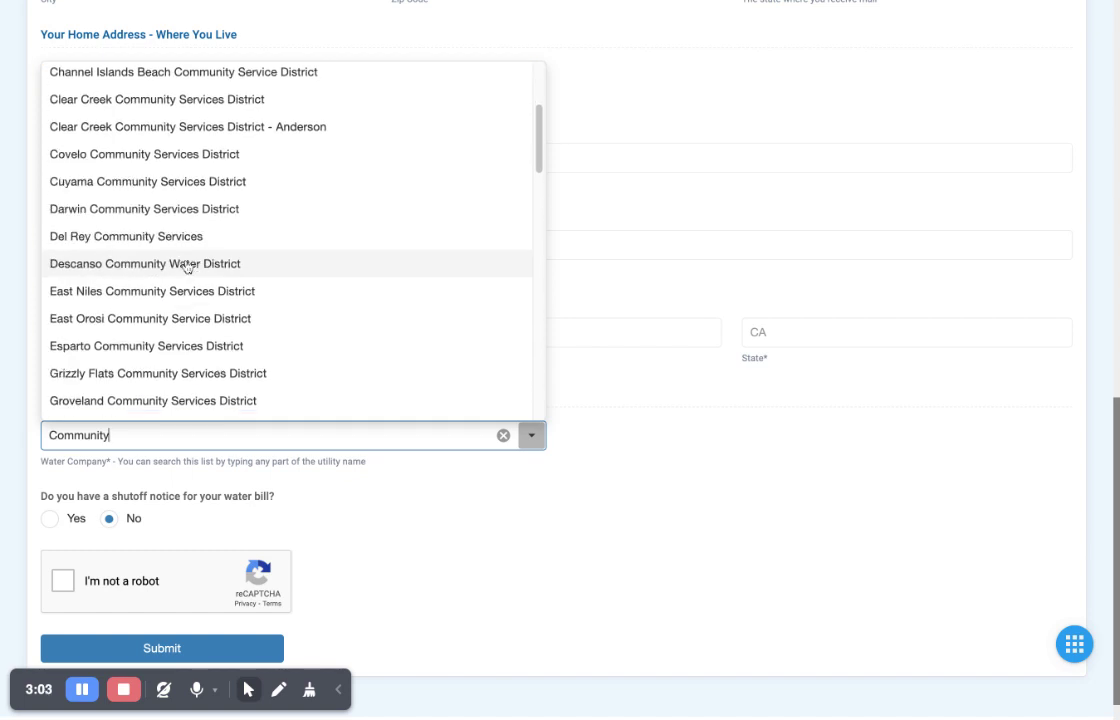
{"action": "scroll", "coordinate": [250, 262], "scroll_direction": "down", "scroll_amount": 1}
{"action": "left_click", "coordinate": [250, 212]}
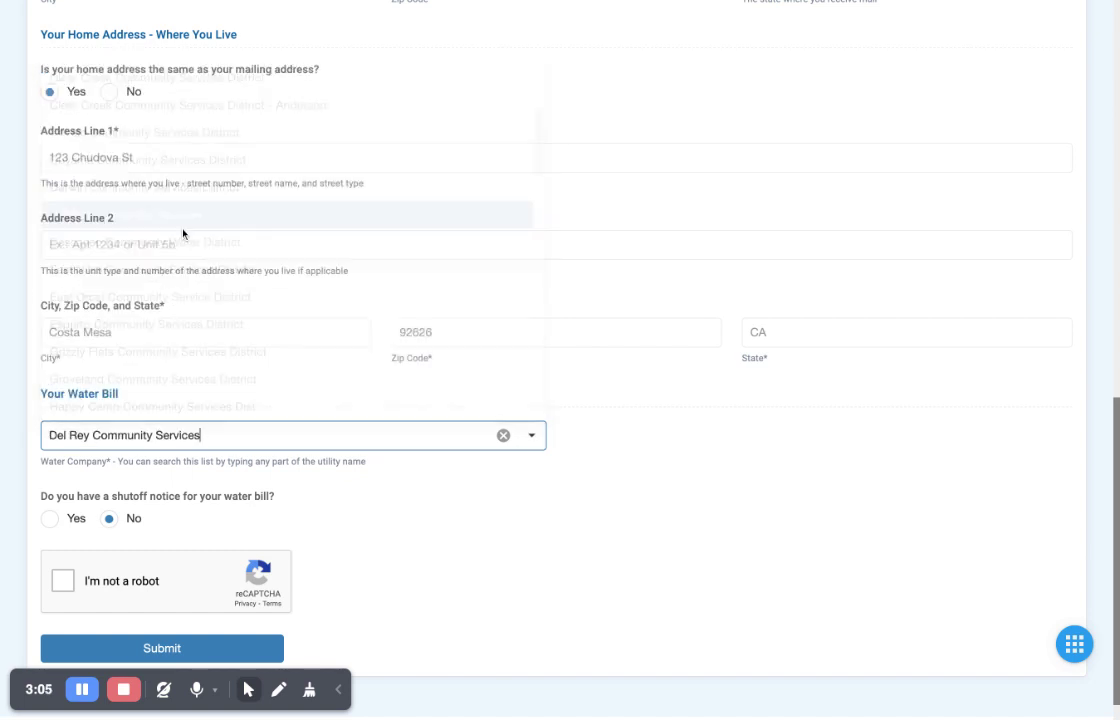
- Pass the reCAPTCHA 'I'm not a robot' check and submit the referral form
{"action": "scroll", "coordinate": [262, 492], "scroll_direction": "down", "scroll_amount": 1}
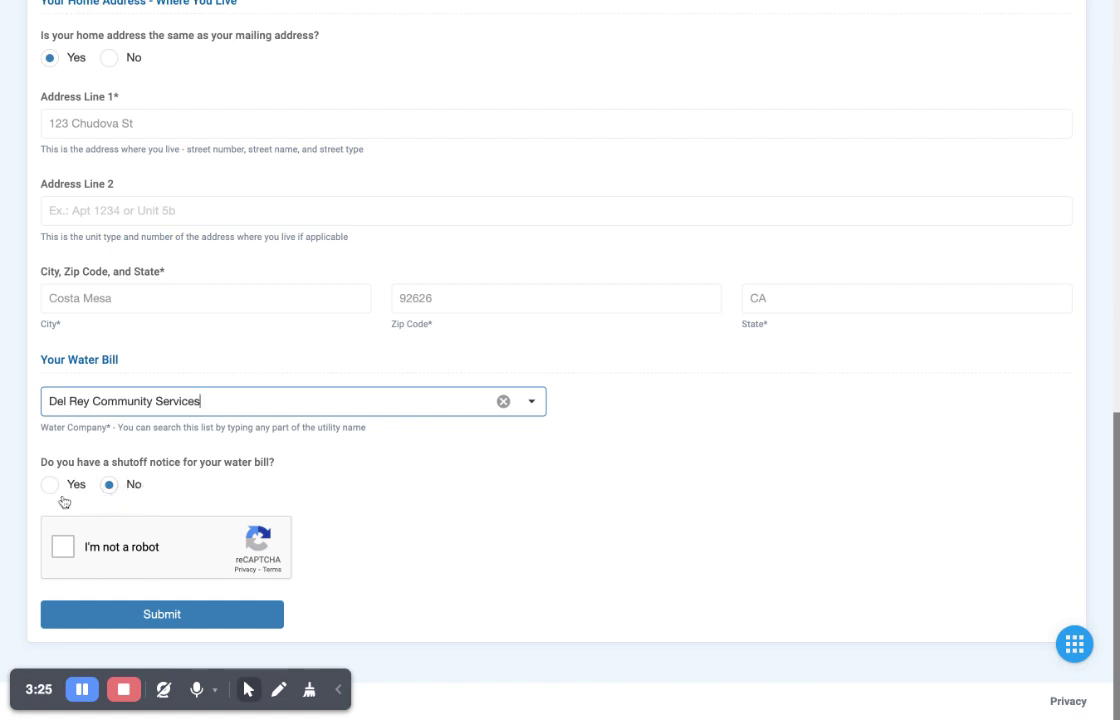
{"action": "left_click", "coordinate": [61, 547]}
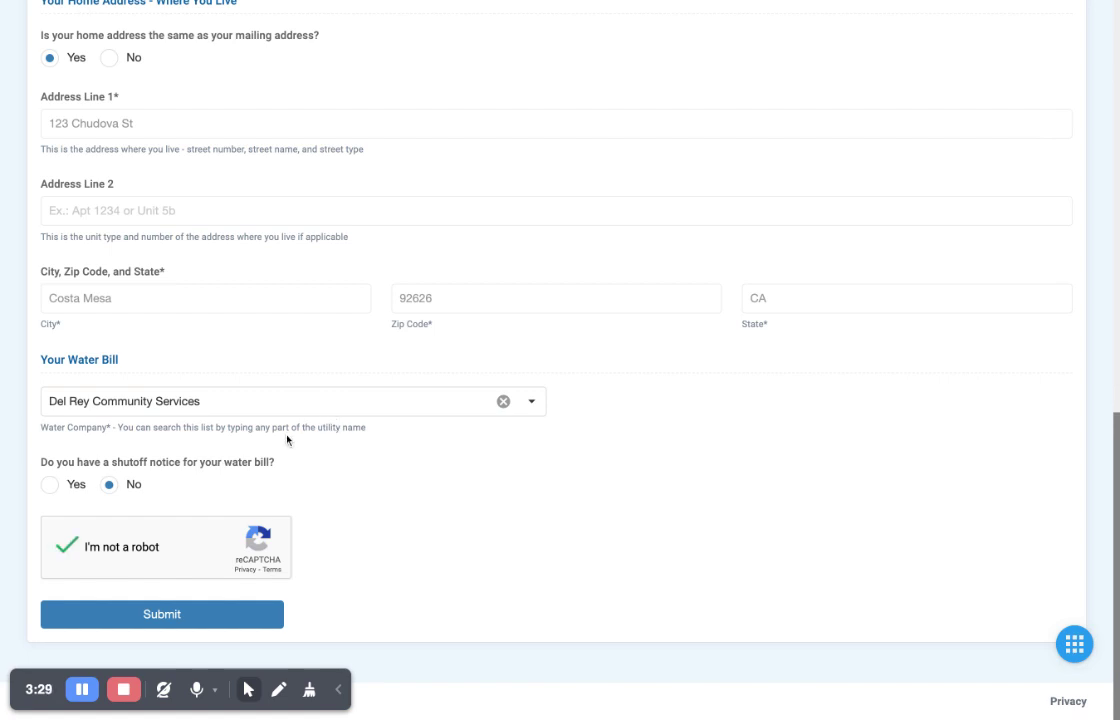
{"action": "left_click", "coordinate": [196, 617]}
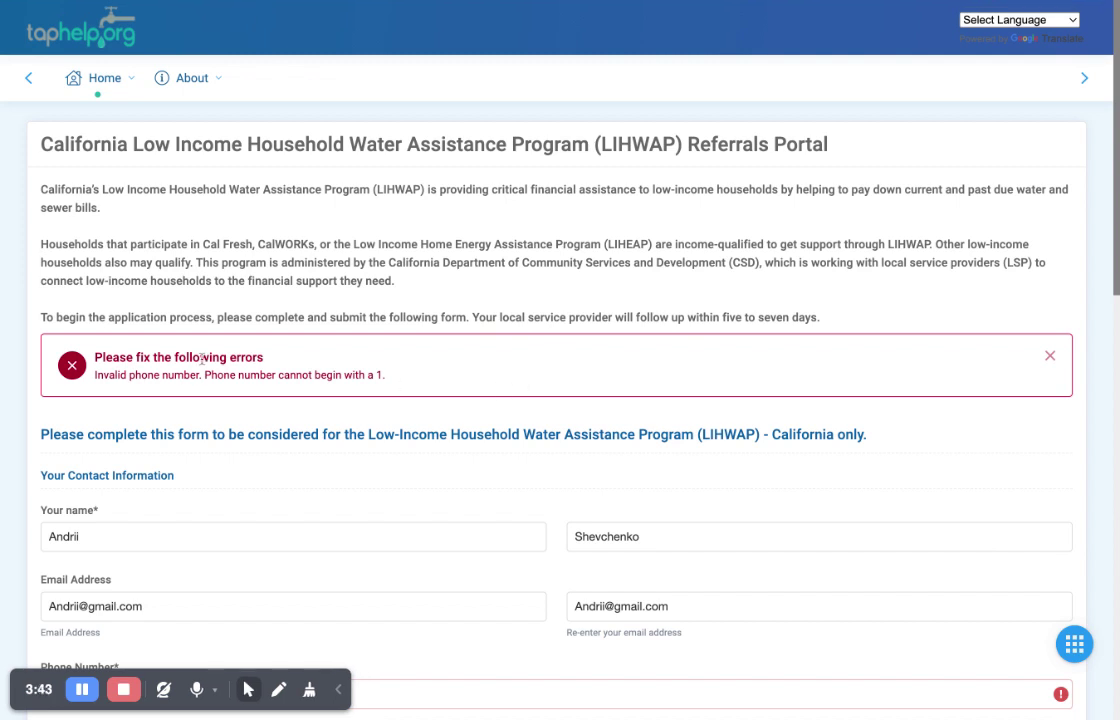
- Replace the rejected 123 area code with 926 in the phone number
{"action": "scroll", "coordinate": [441, 392], "scroll_direction": "down", "scroll_amount": 3}
{"action": "scroll", "coordinate": [441, 392], "scroll_direction": "down", "scroll_amount": 3}
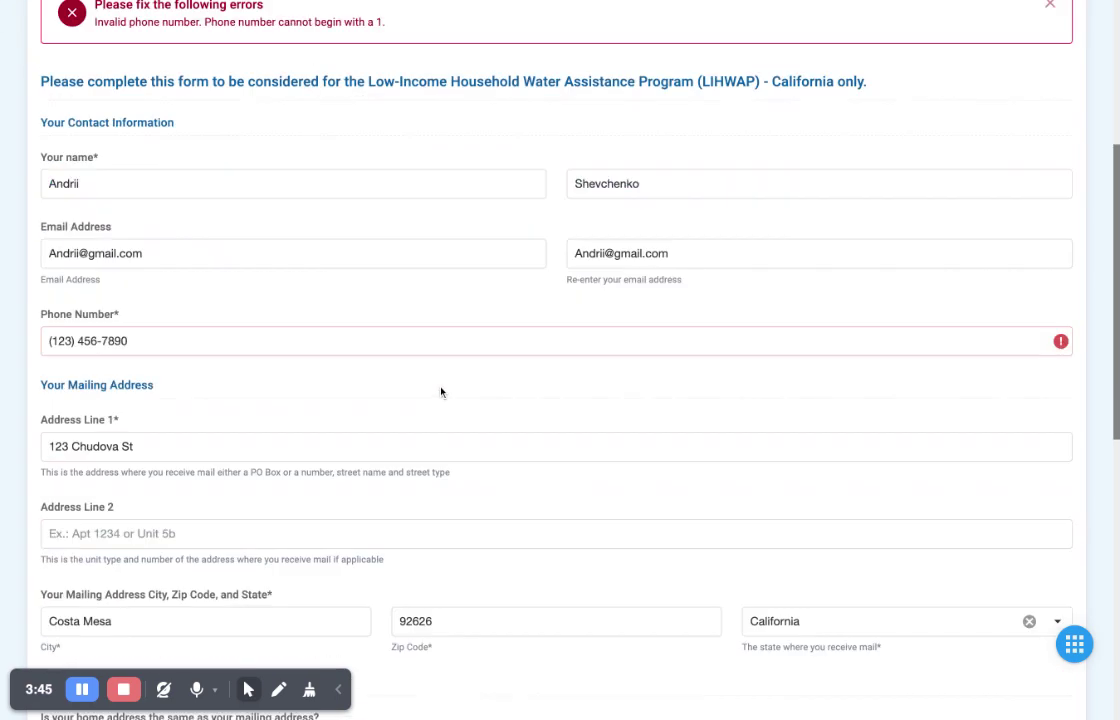
{"action": "left_click", "coordinate": [50, 341]}
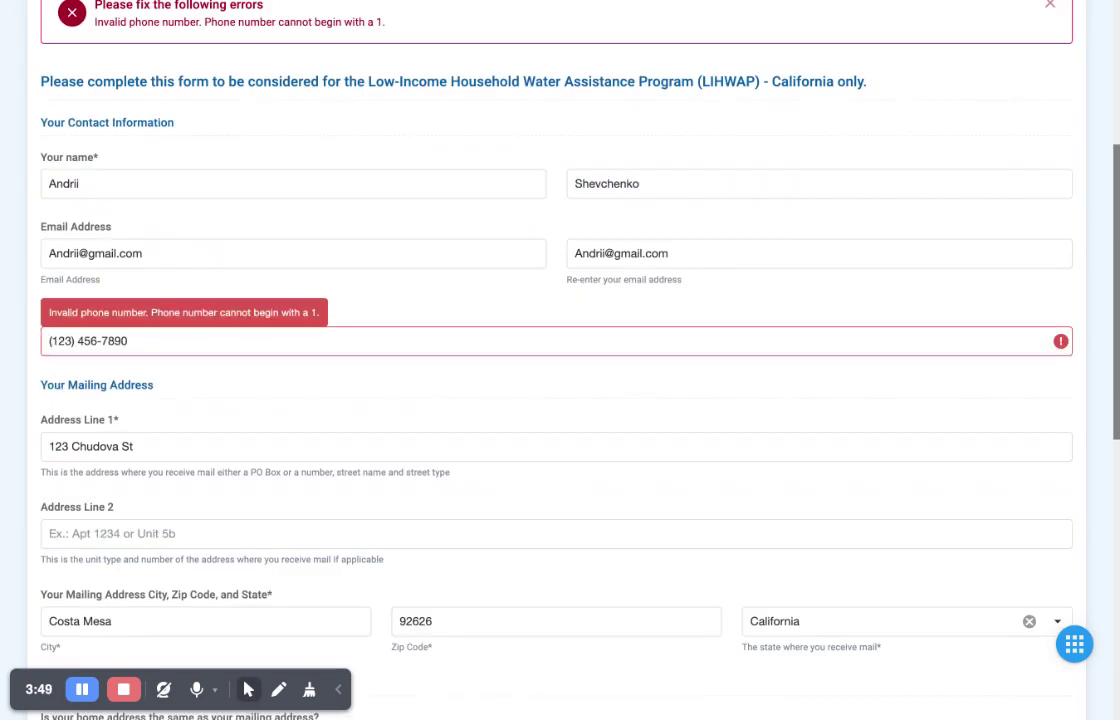
{"action": "key", "text": "Delete"}
{"action": "key", "text": "Delete"}
{"action": "key", "text": "Delete"}
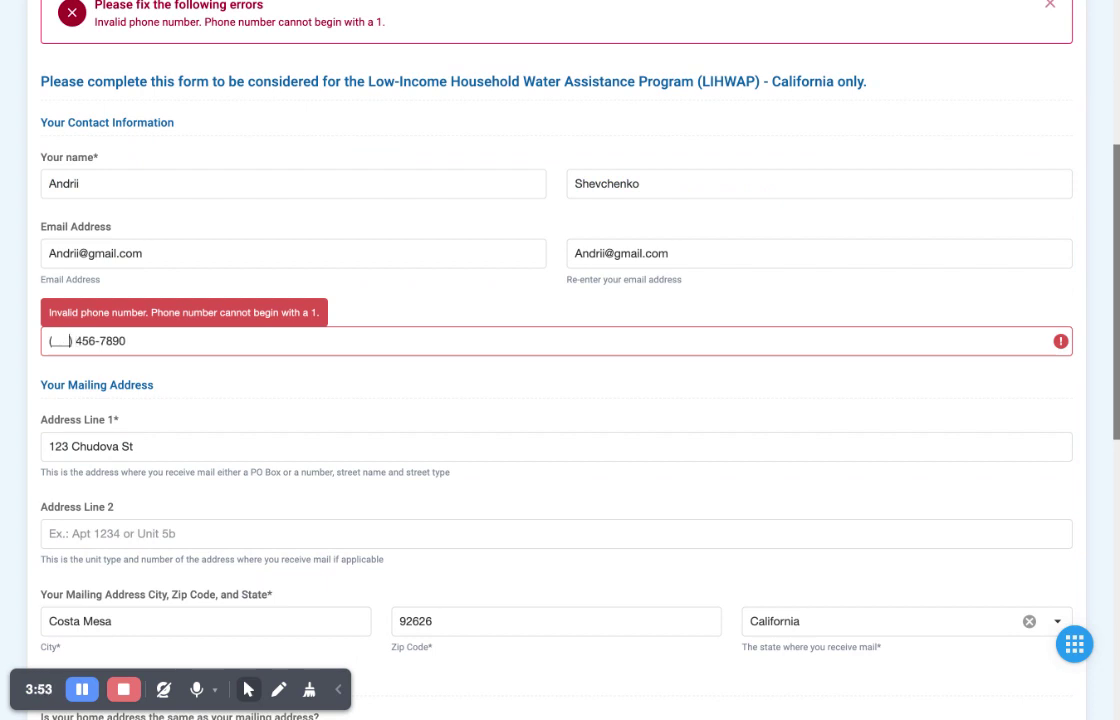
{"action": "type", "text": "5"}
{"action": "key", "text": "BackSpace"}
{"action": "key", "text": "BackSpace"}
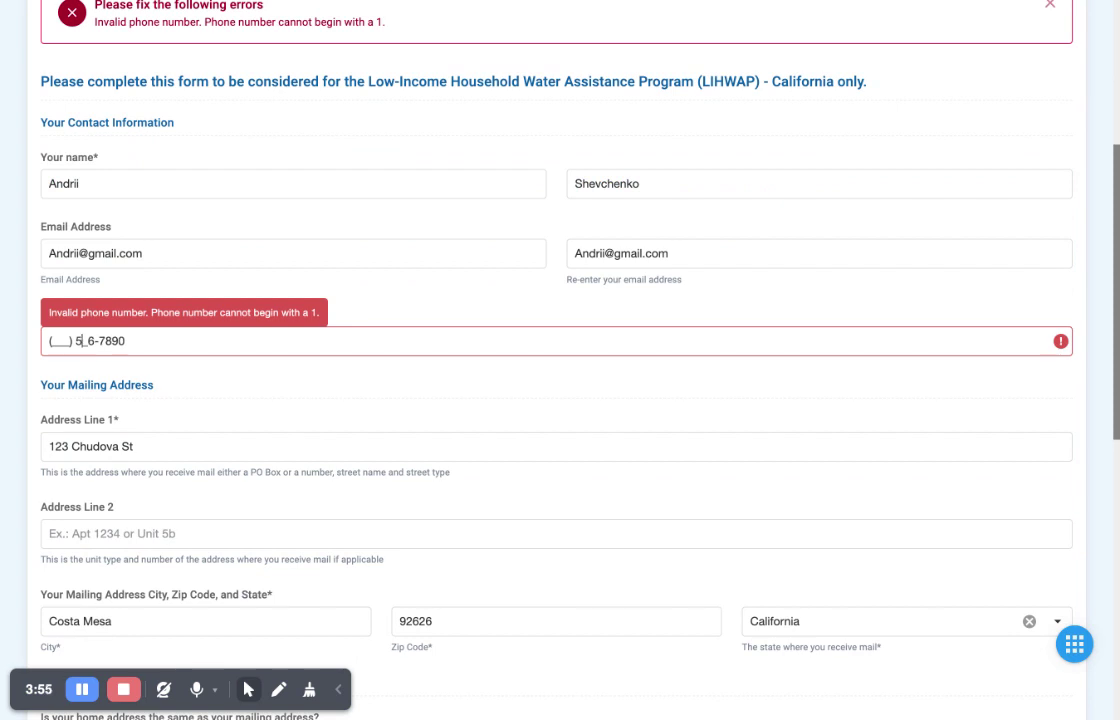
{"action": "key", "text": "BackSpace"}
{"action": "type", "text": "926) 555"}
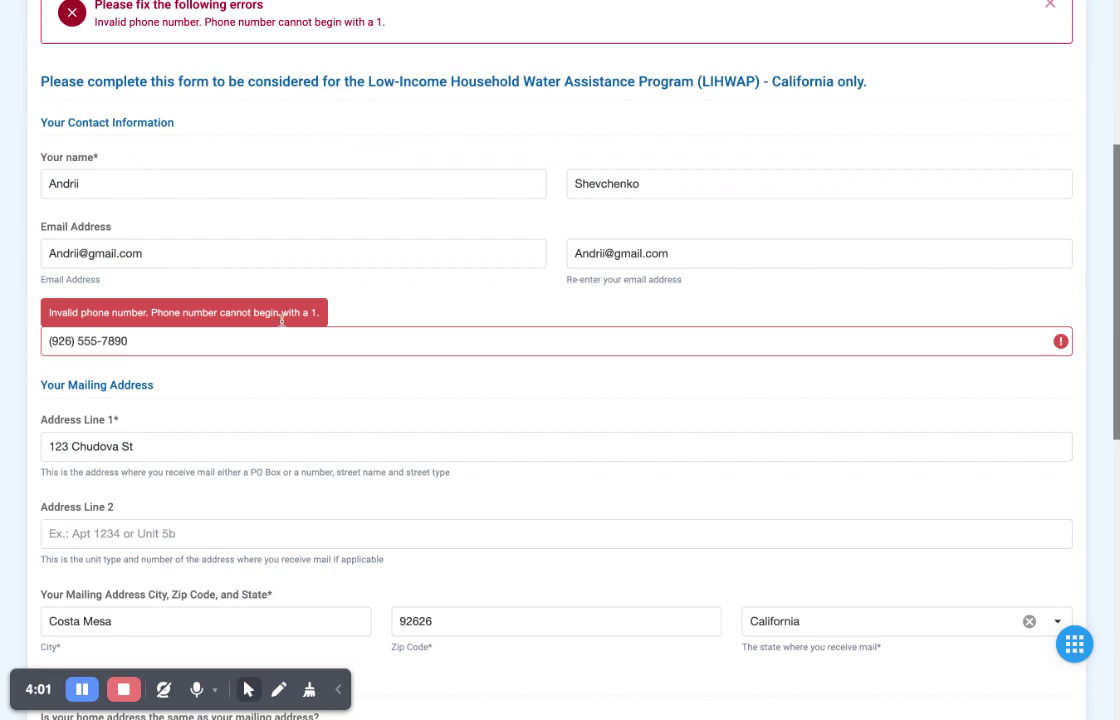
- Scroll back to the top and highlight the five-to-seven-days follow-up sentence
{"action": "scroll", "coordinate": [430, 300], "scroll_direction": "up", "scroll_amount": 4}
{"action": "scroll", "coordinate": [433, 304], "scroll_direction": "down", "scroll_amount": 5}
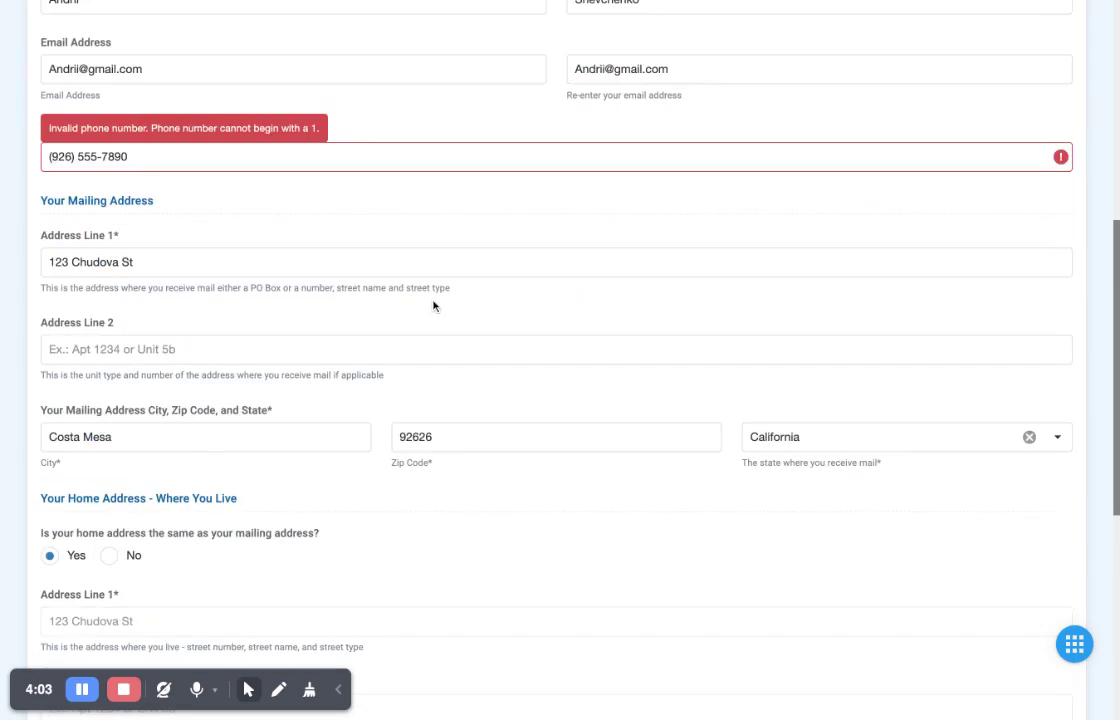
{"action": "scroll", "coordinate": [433, 306], "scroll_direction": "up", "scroll_amount": 5}
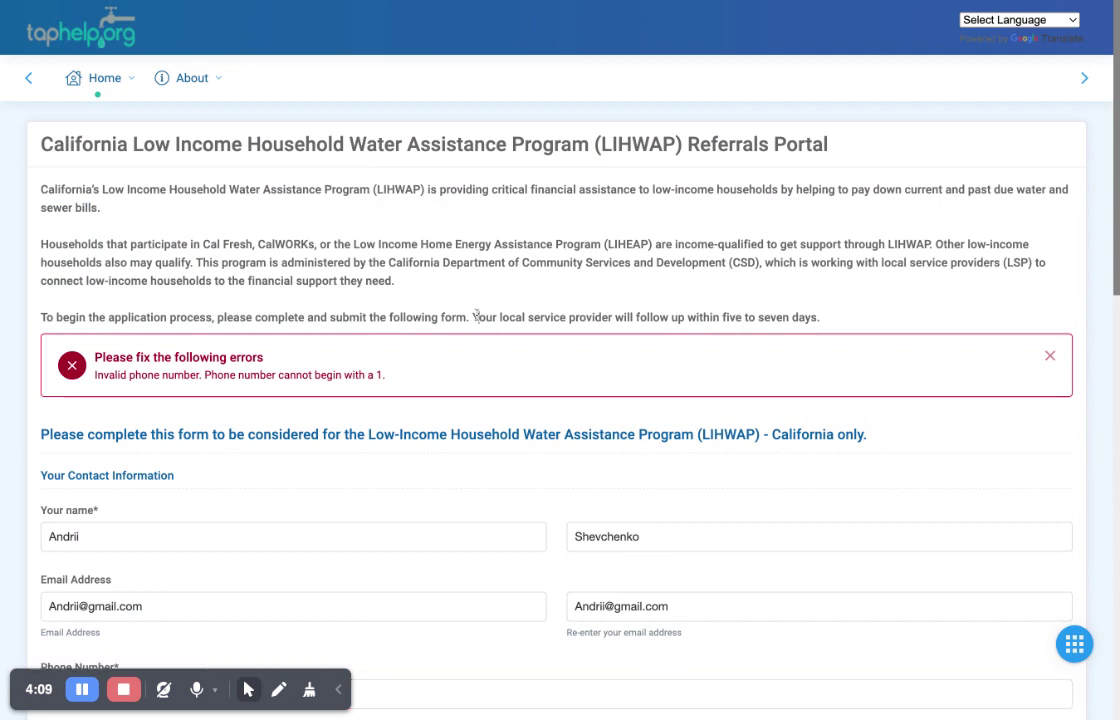
{"action": "left_click_drag", "start_coordinate": [820, 317], "coordinate": [477, 317]}
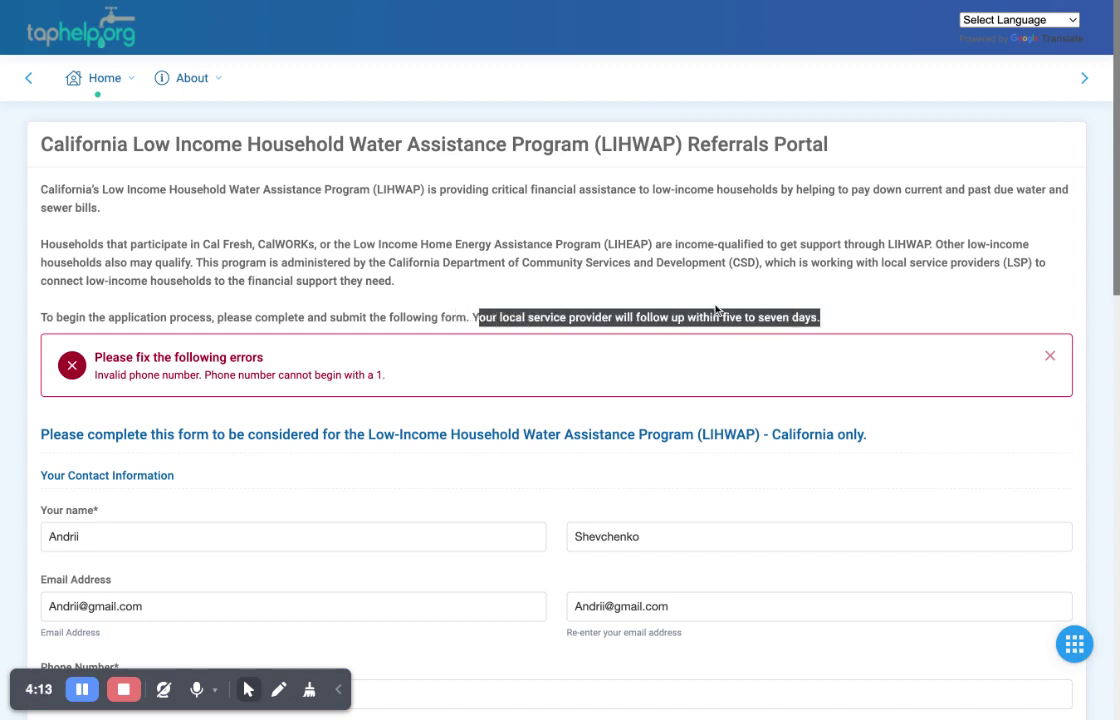